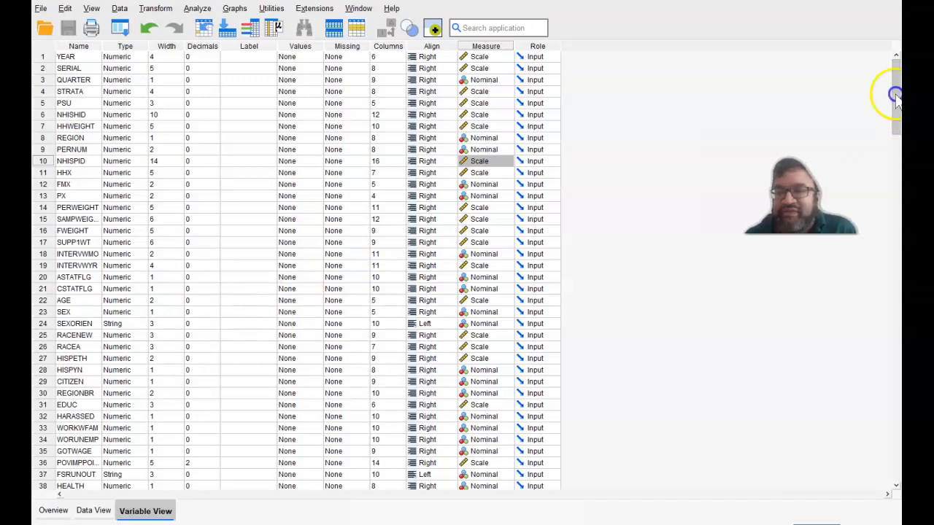
Look through the dataset's variable list from YEAR down to the last defined variable, citizen2.
click(896, 108)
drag(896, 108, 899, 192)
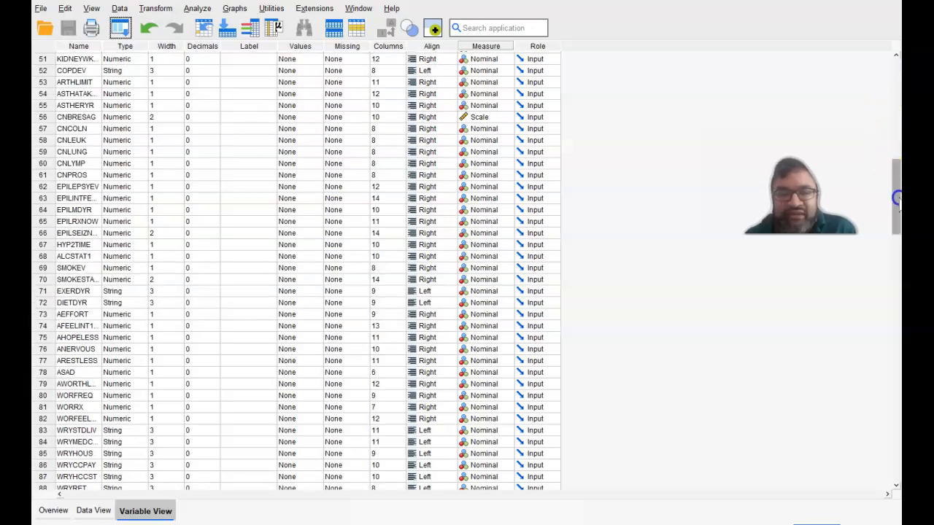
drag(898, 191, 899, 192)
click(895, 308)
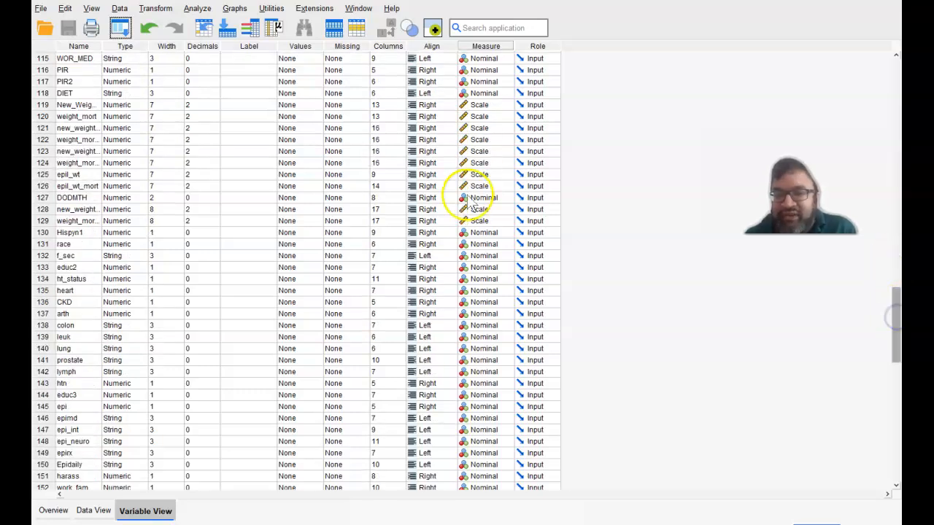
drag(896, 317, 896, 411)
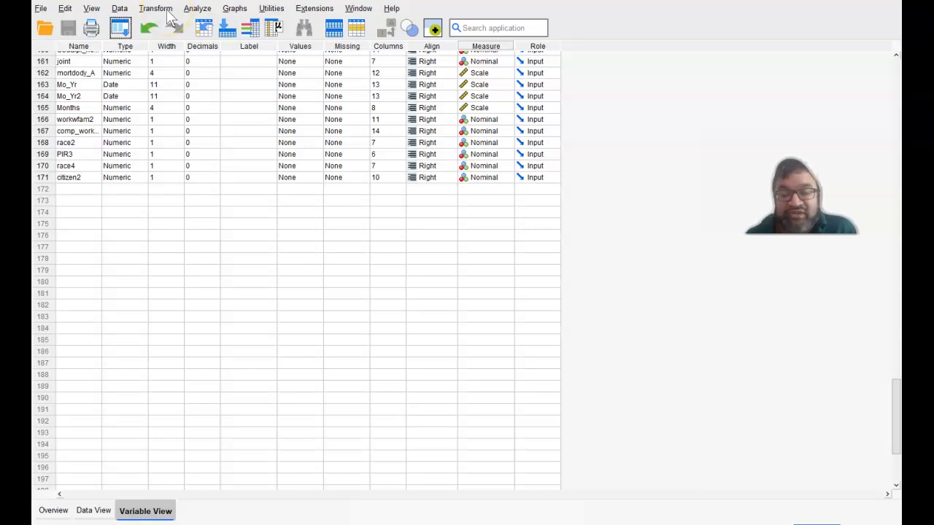
click(895, 398)
drag(898, 398, 879, 100)
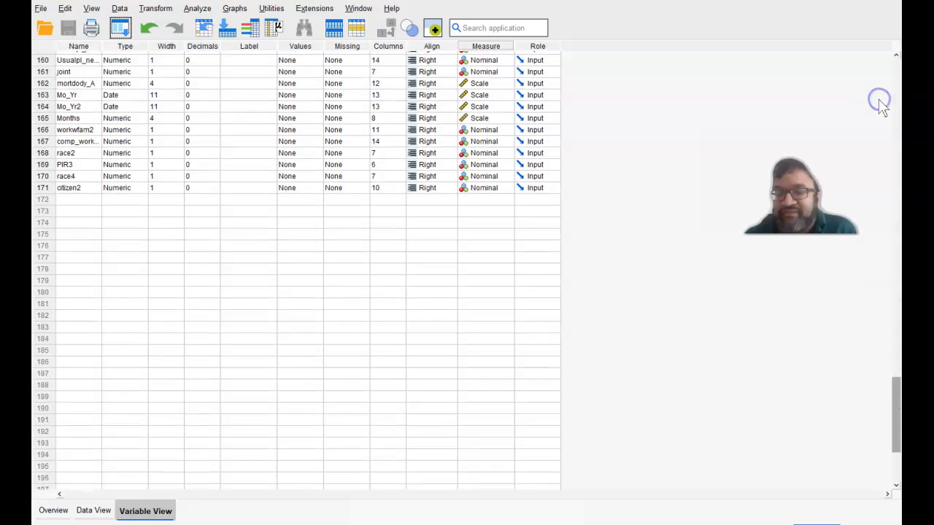
click(897, 145)
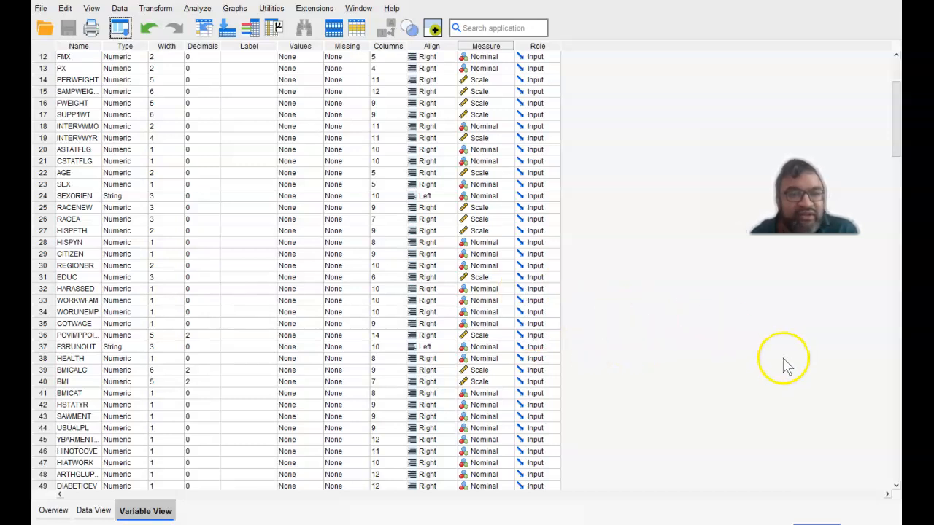
Examine the definitions of the original NHIS variables, including the identifier NHISPID and its type, width and measure.
double_click(896, 487)
click(896, 488)
click(896, 487)
click(896, 488)
click(896, 487)
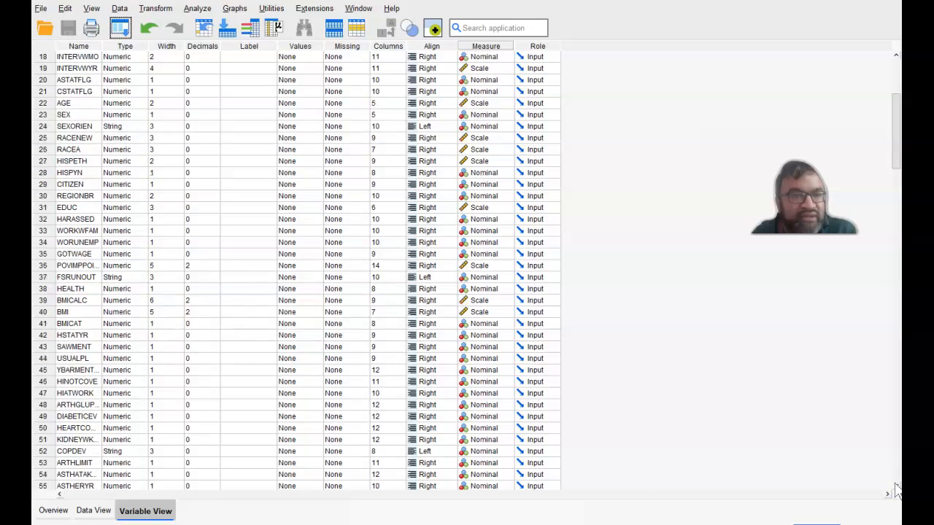
click(896, 487)
click(895, 485)
click(896, 485)
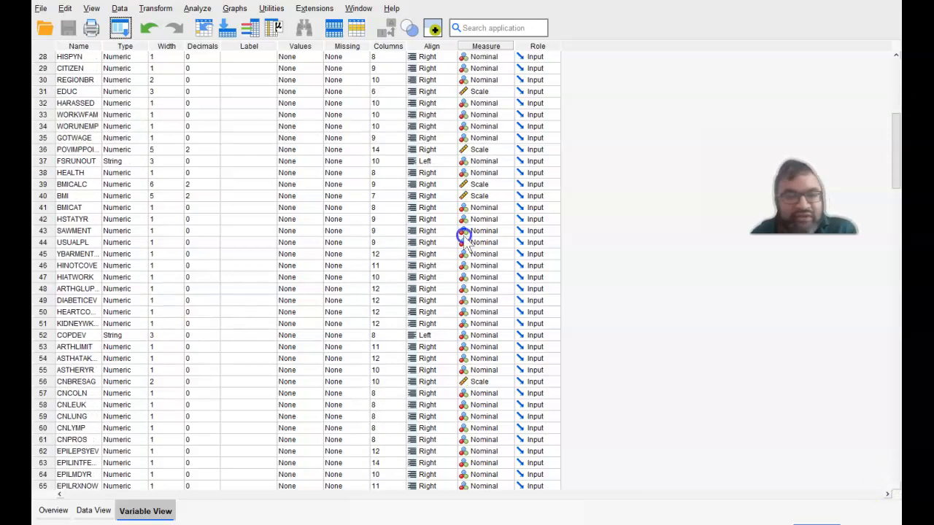
click(895, 485)
scroll(891, 310, down, 1)
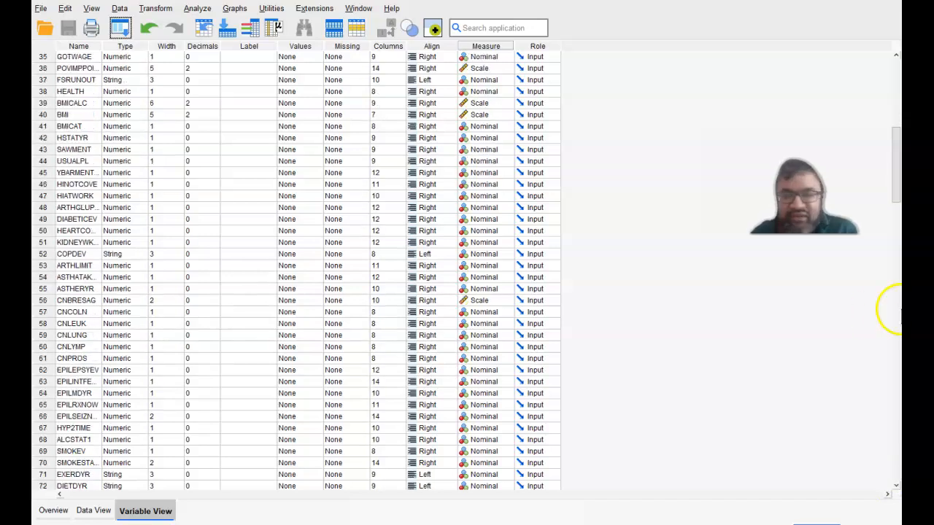
click(897, 188)
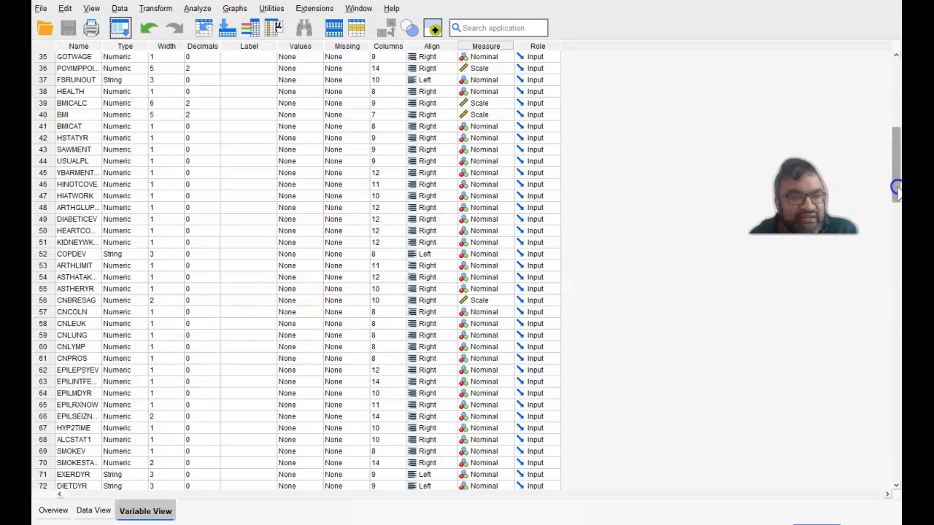
drag(896, 243, 896, 243)
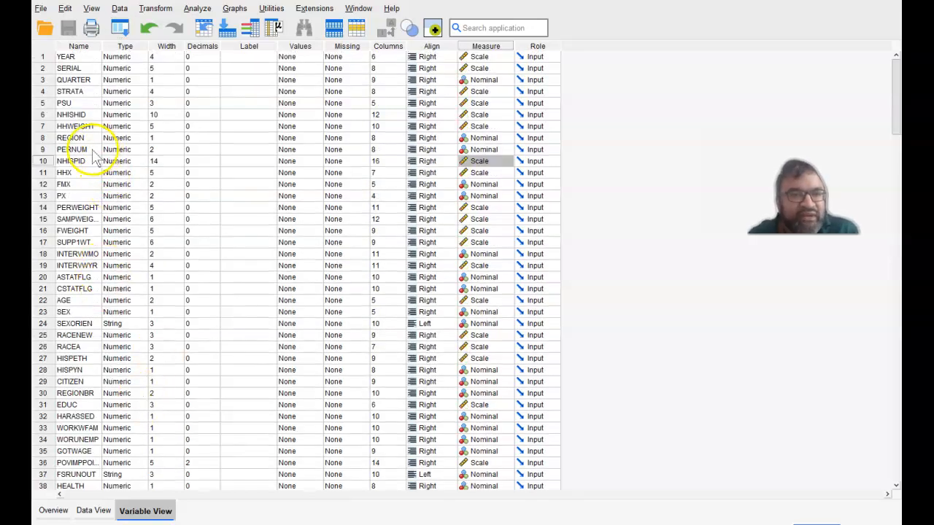
scroll(92, 166, down, 1)
scroll(92, 166, down, 1)
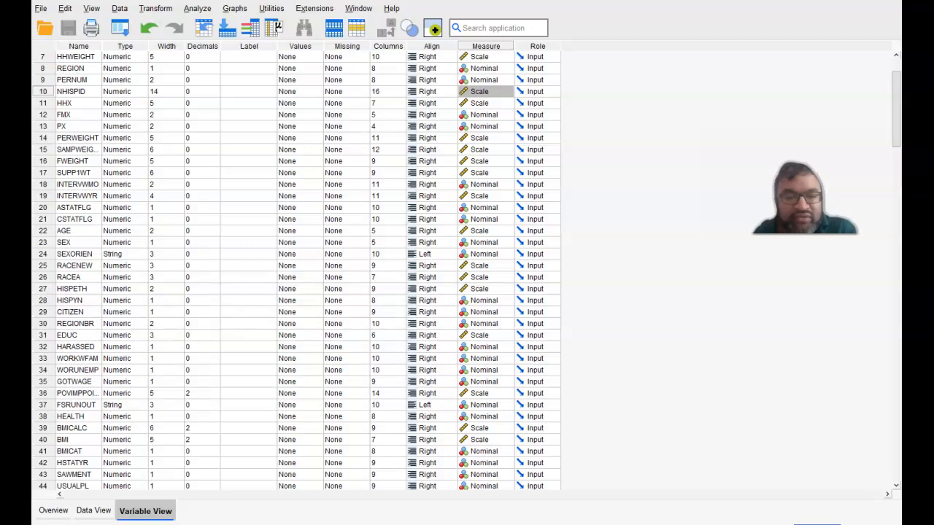
Switch to the nhis_38.sav dataset.
mouse_move(313, 524)
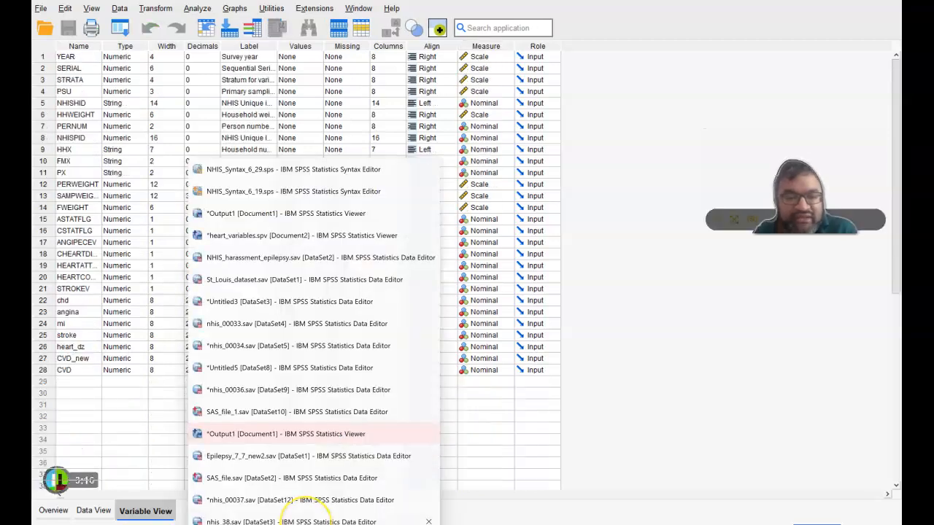
click(306, 520)
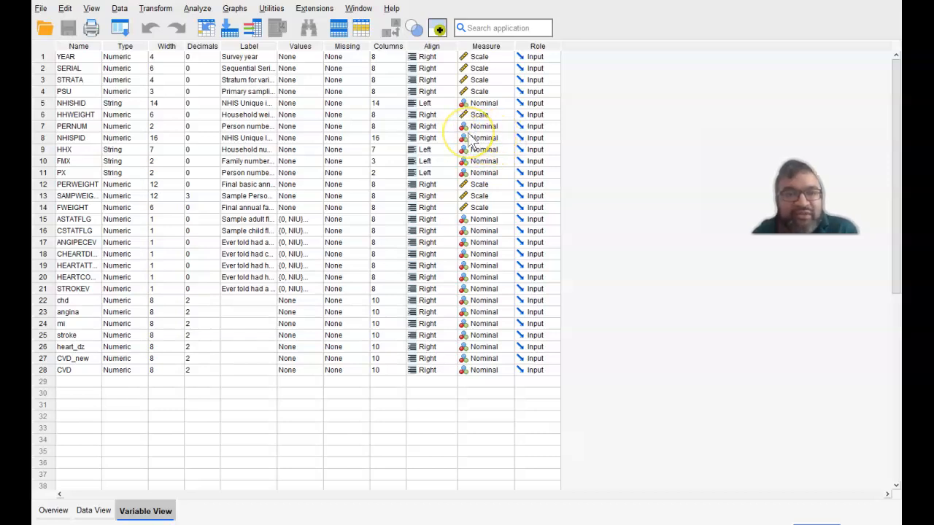
Change the type of the NHISPID variable to String and check its measurement level.
click(139, 138)
click(142, 138)
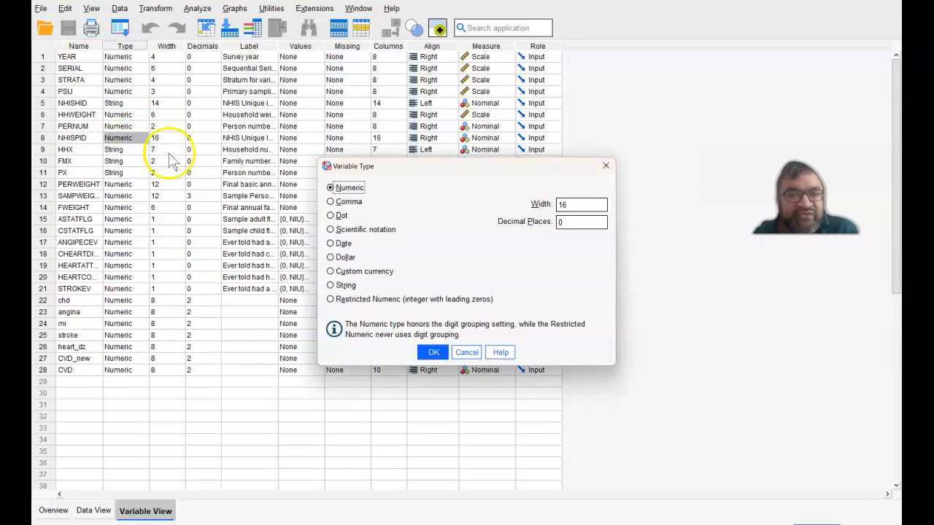
click(343, 286)
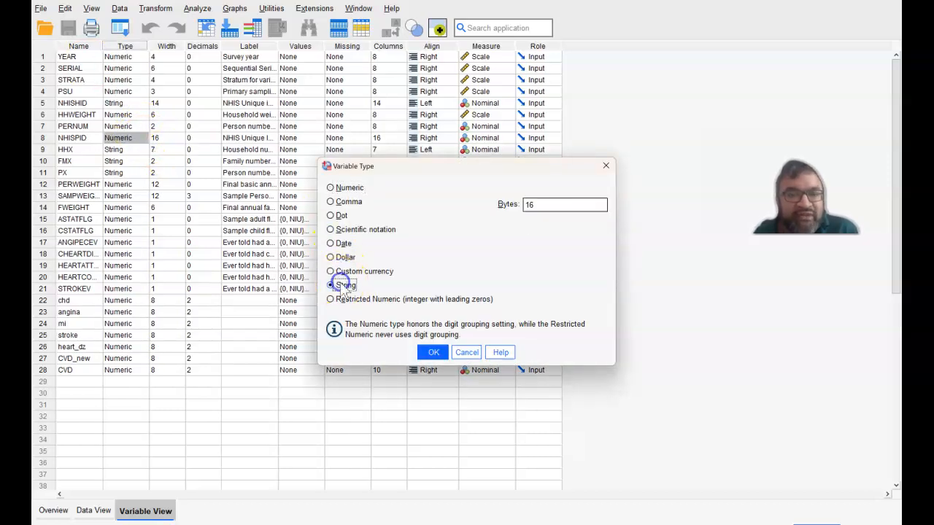
click(434, 354)
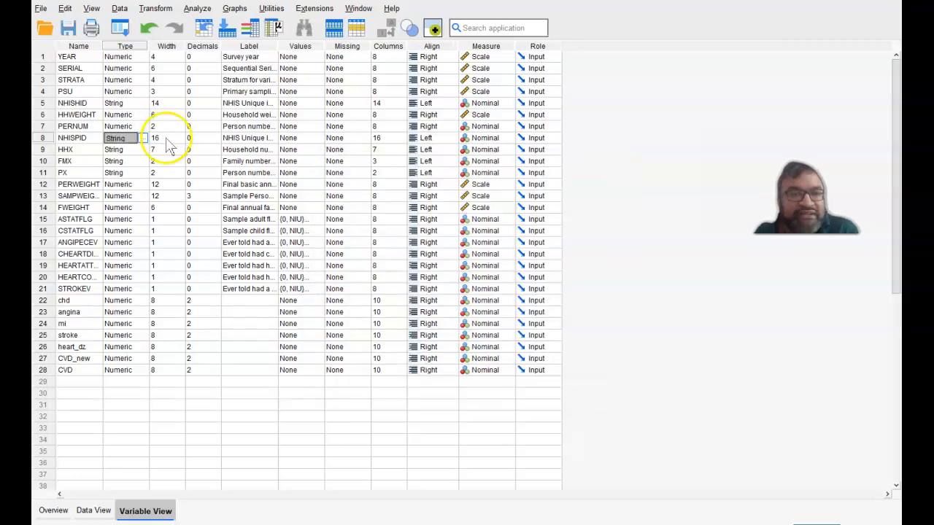
click(143, 138)
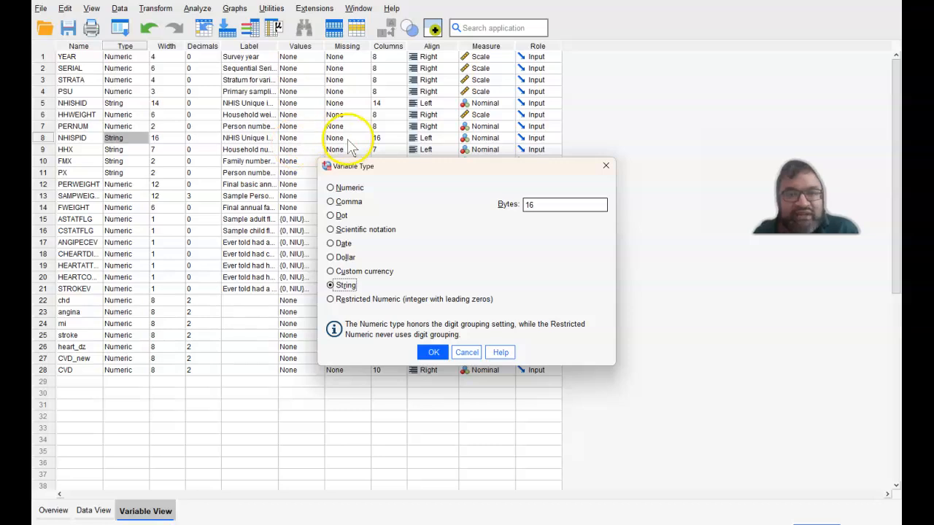
click(434, 353)
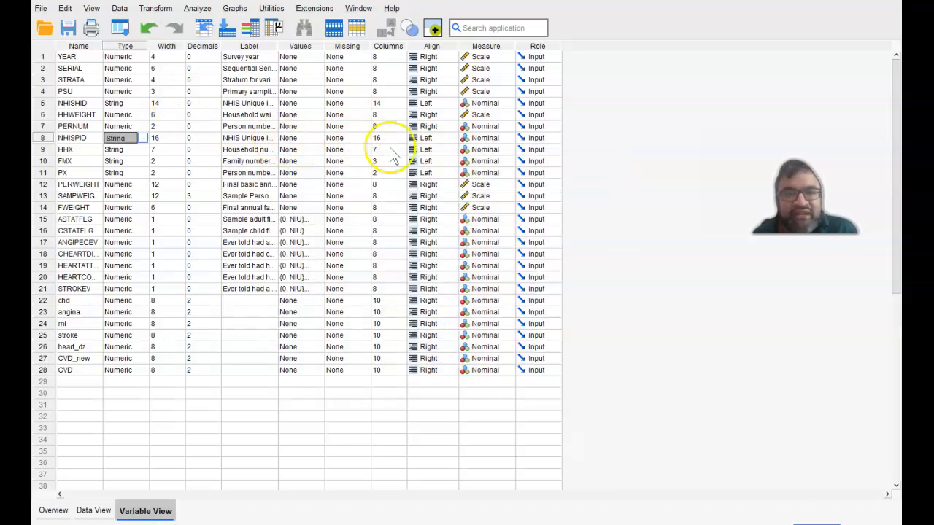
click(513, 138)
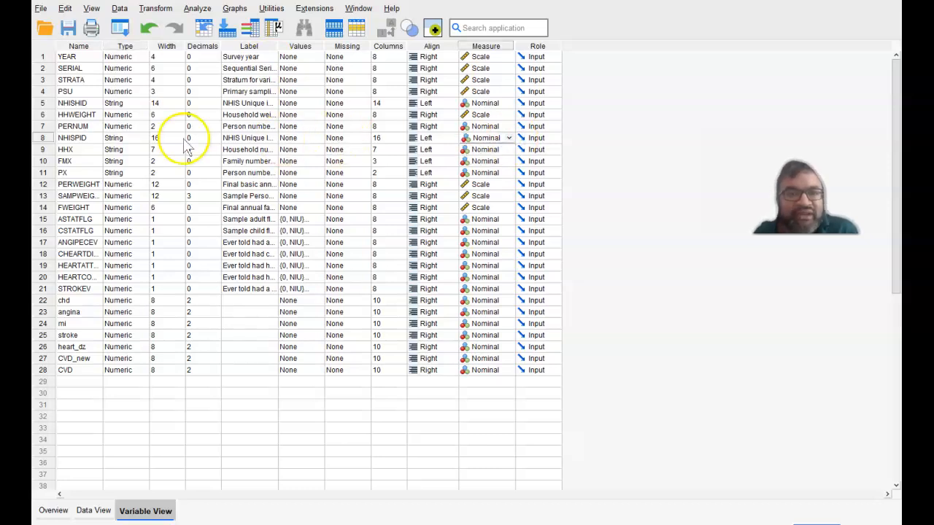
Set the NHISPID variable's type to Numeric and its measurement level to Scale.
click(140, 139)
click(143, 138)
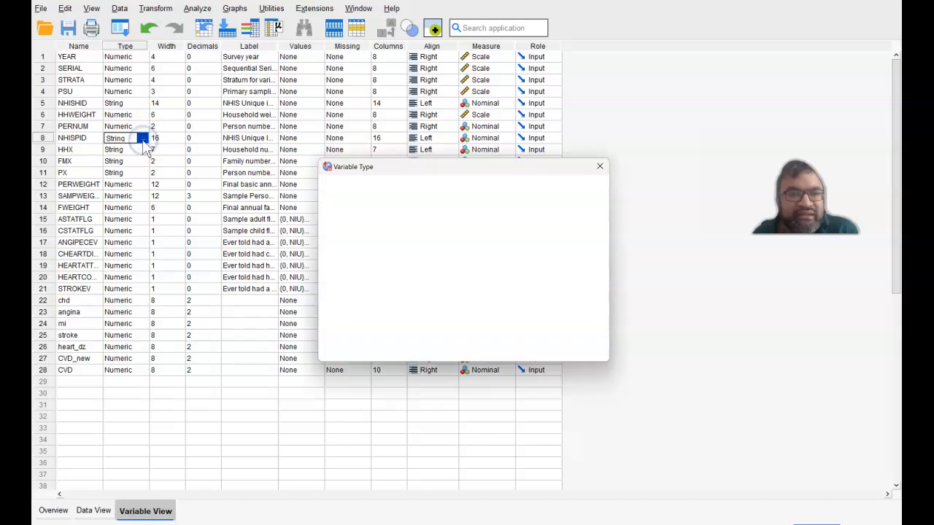
click(353, 188)
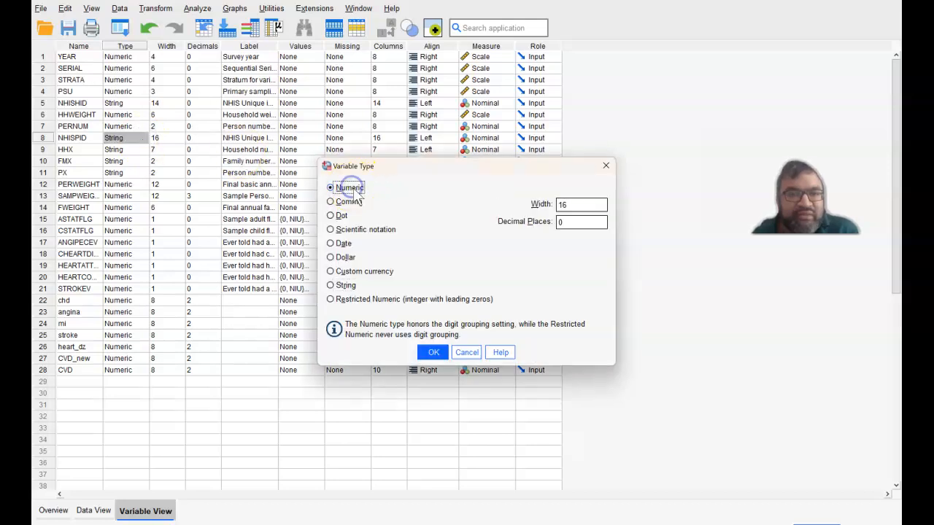
click(434, 352)
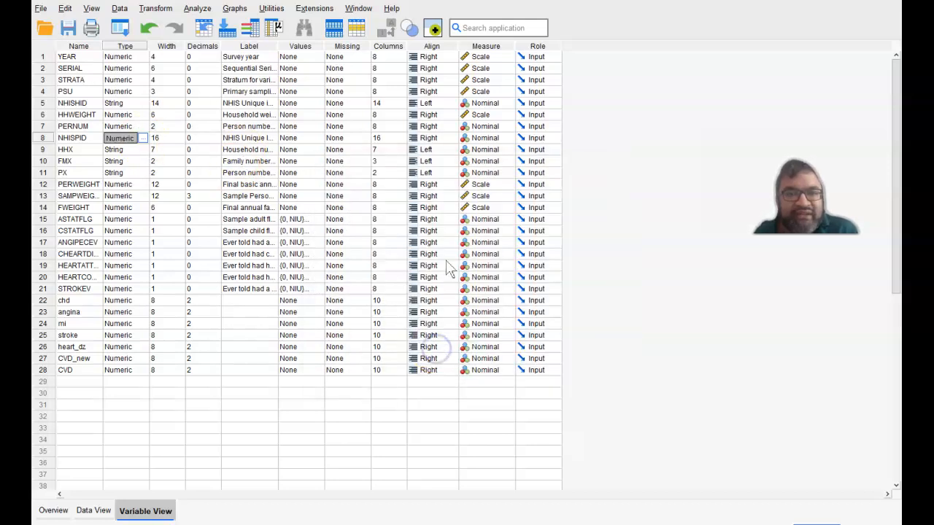
click(510, 140)
click(496, 148)
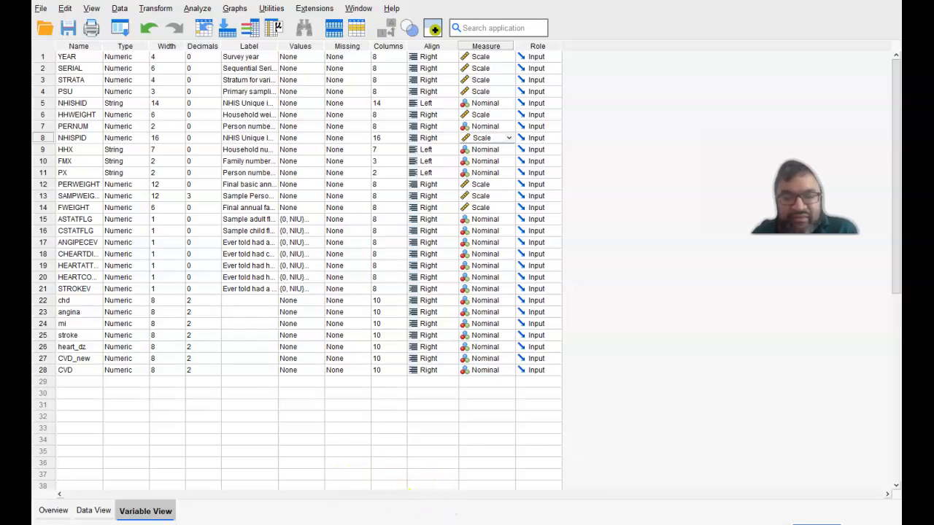
Switch to the Epilepsy_7_7_new2.sav dataset.
mouse_move(313, 524)
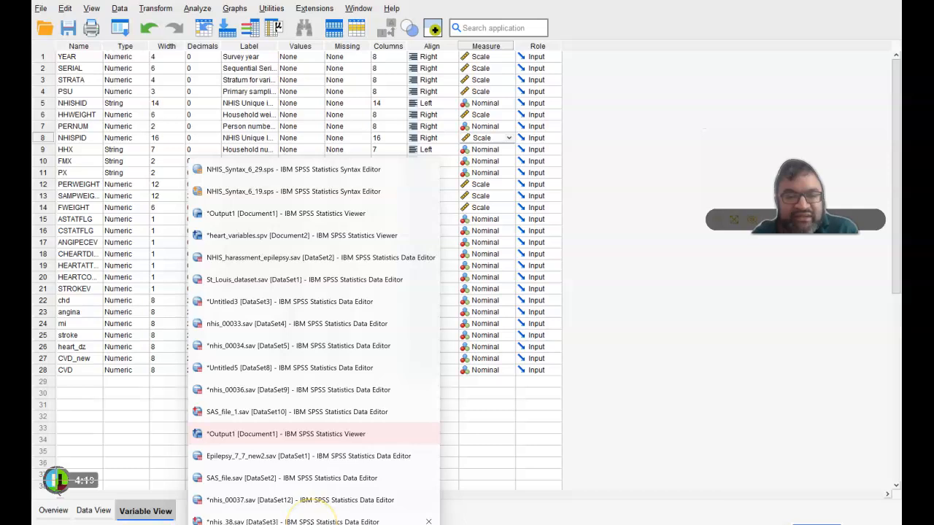
click(310, 500)
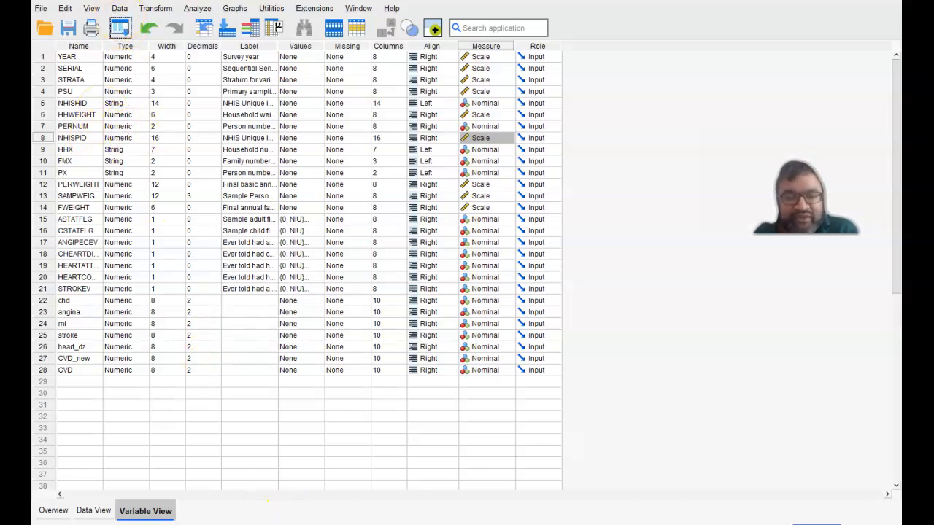
mouse_move(313, 524)
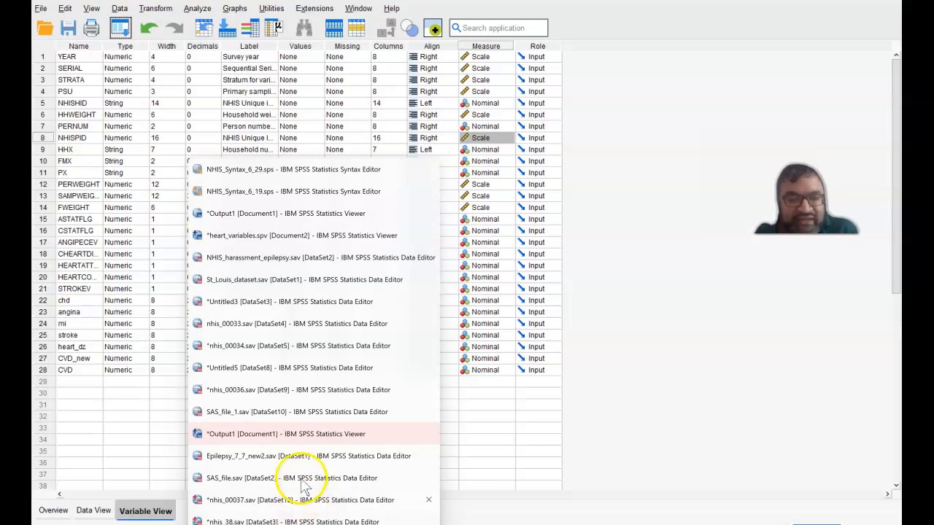
click(299, 460)
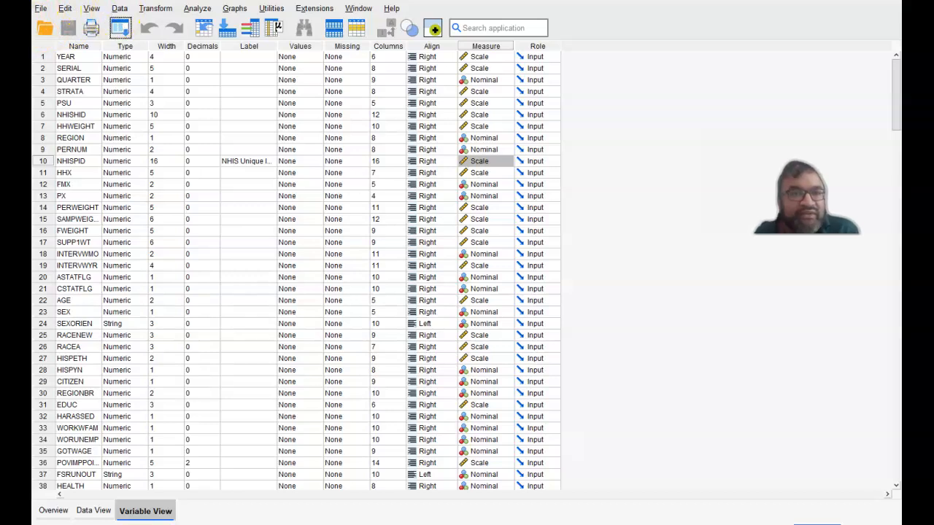
Start an Add Variables merge into the active dataset, using the open dataset nhis_38.sav as the source.
click(119, 9)
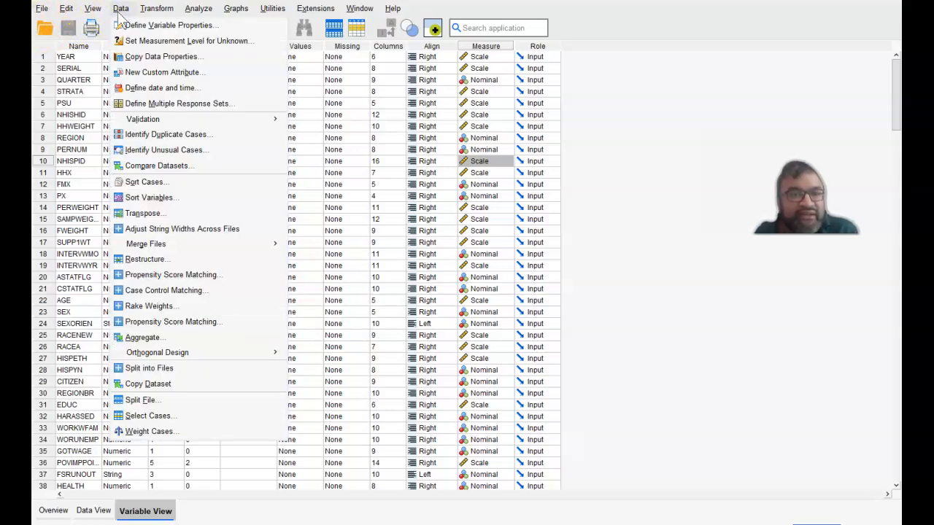
mouse_move(244, 244)
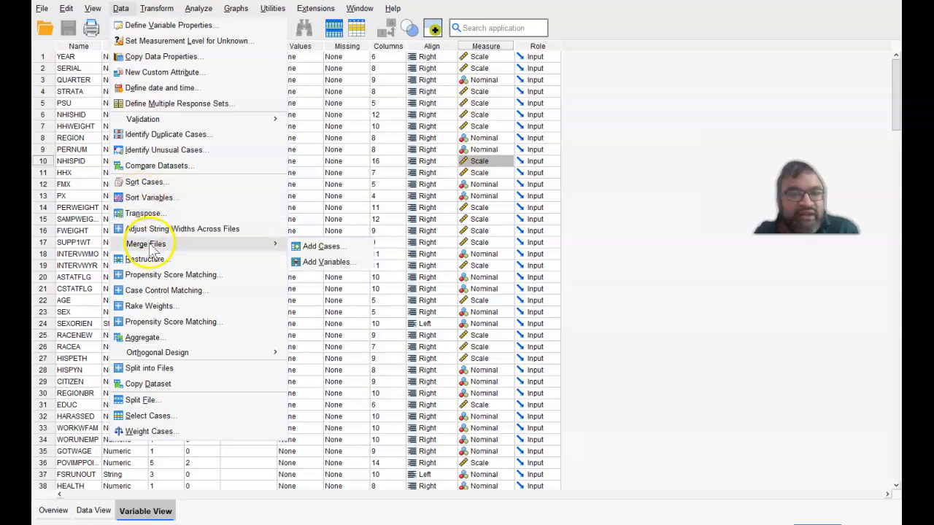
click(296, 263)
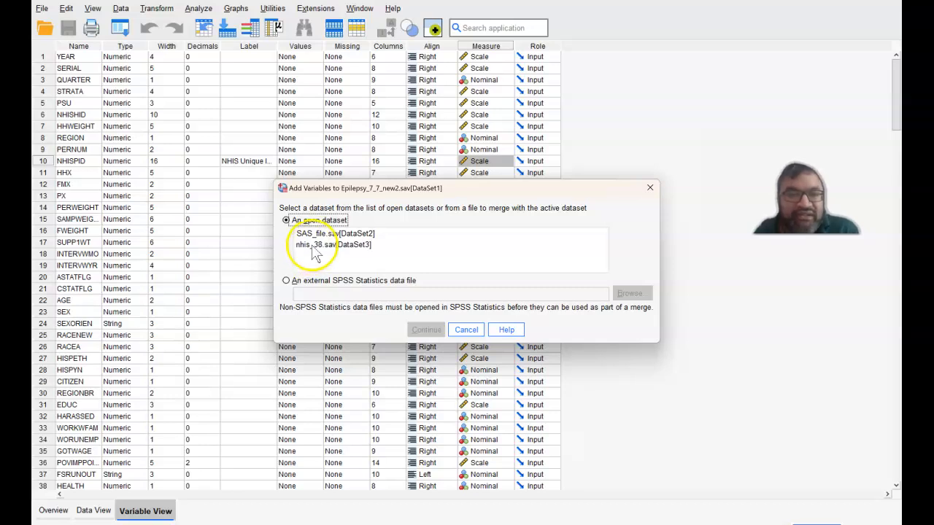
click(312, 245)
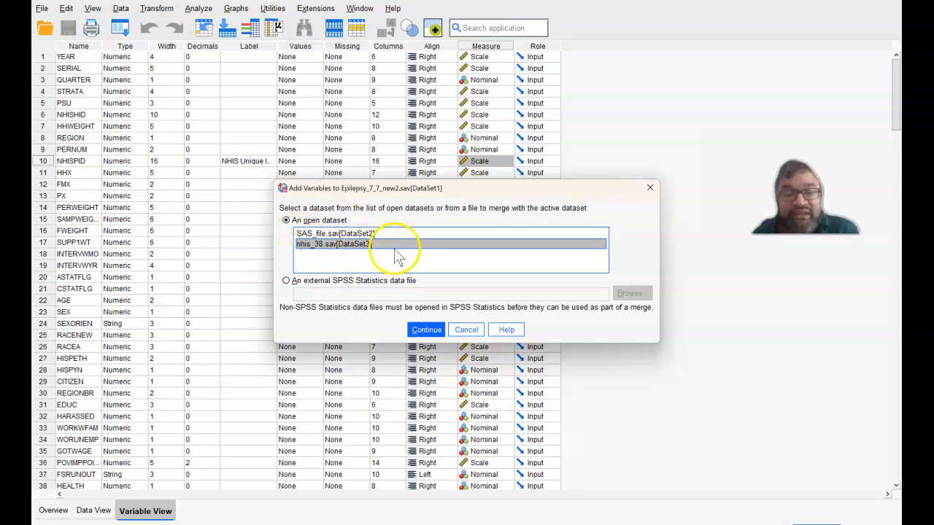
click(422, 329)
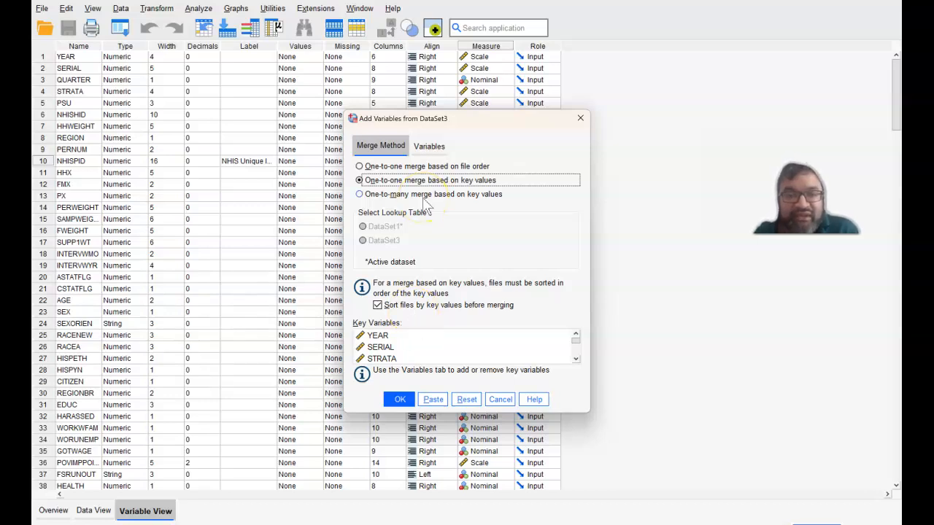
Review the merge's list of key variables and locate the NHISPID identifier in it.
click(430, 147)
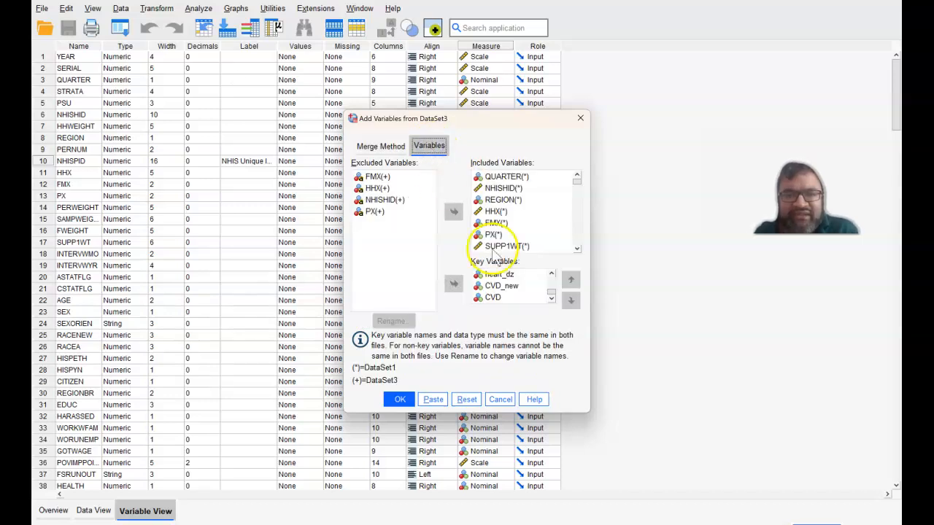
click(551, 274)
click(550, 276)
drag(551, 276, 550, 276)
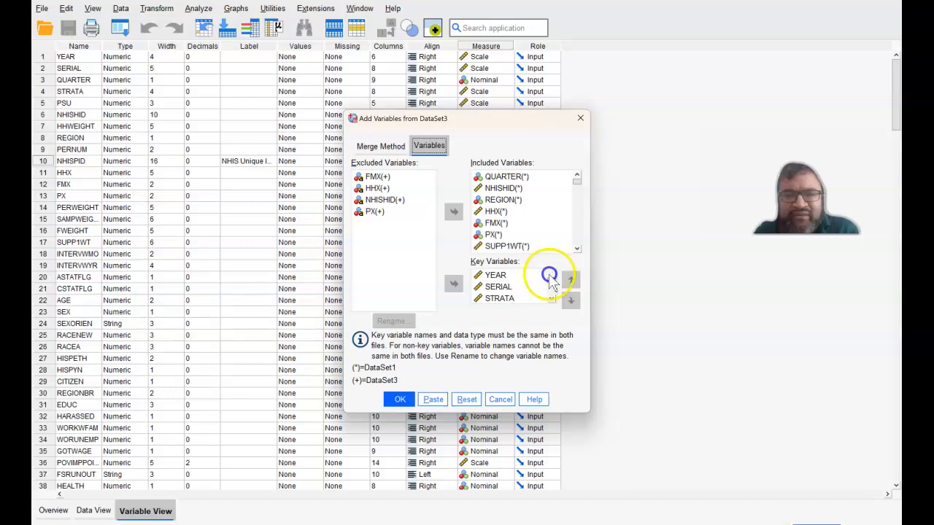
click(551, 298)
click(551, 299)
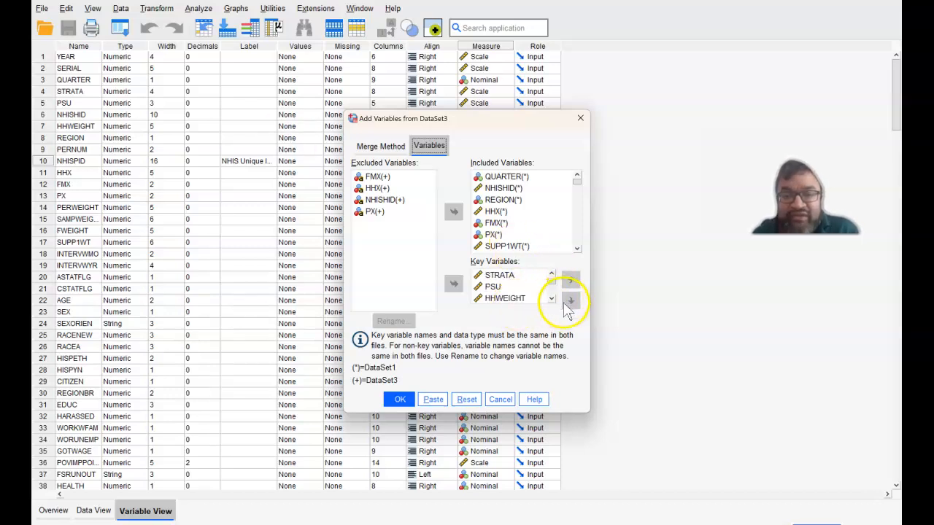
click(550, 299)
click(551, 299)
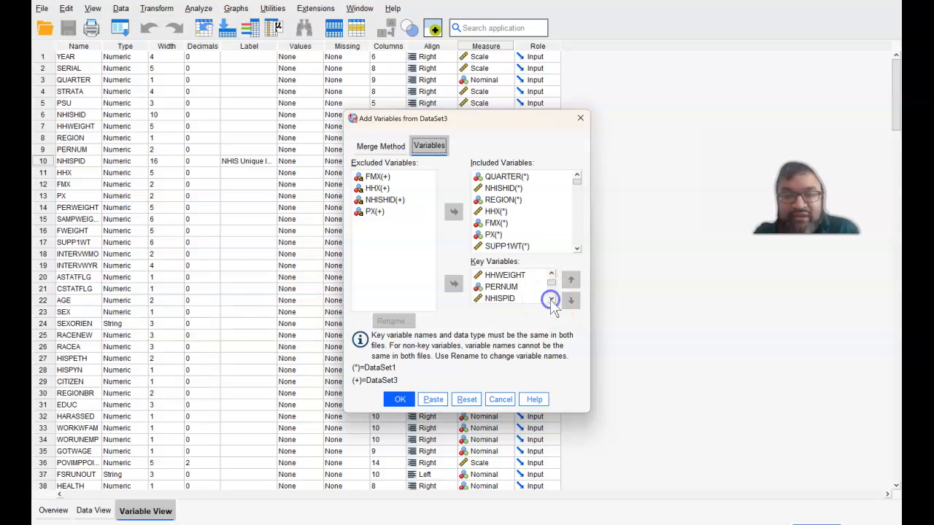
click(551, 299)
click(513, 289)
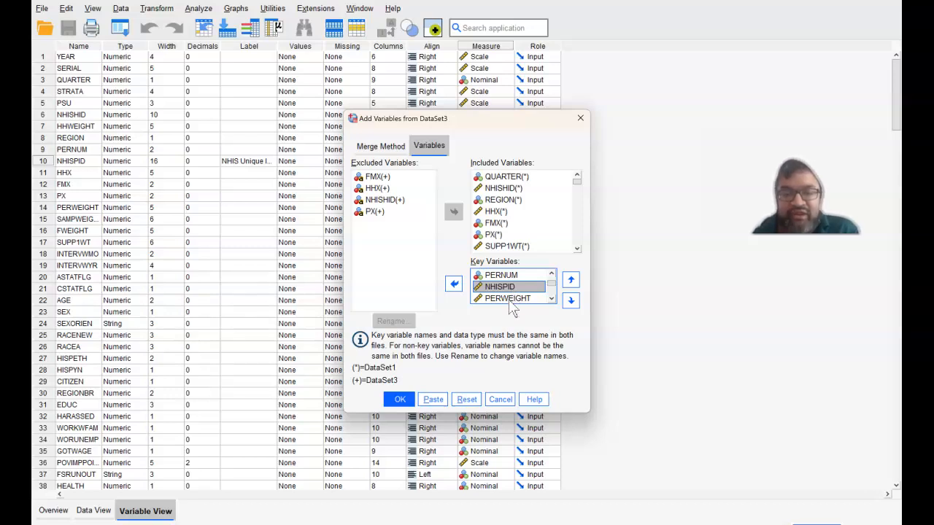
Remove the key variables from PERWEIGHT through CVD, moving them to the excluded variables.
click(509, 300)
click(551, 299)
click(551, 299)
click(551, 299)
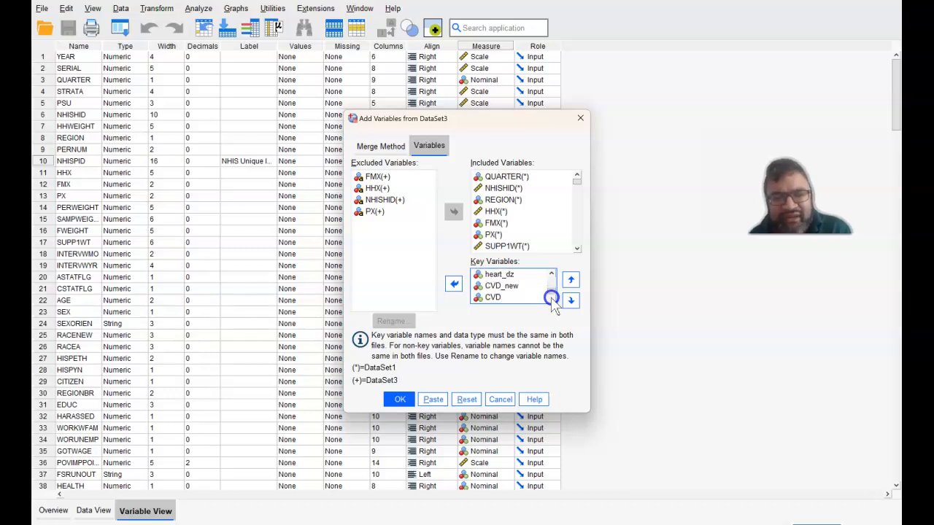
drag(499, 274, 507, 297)
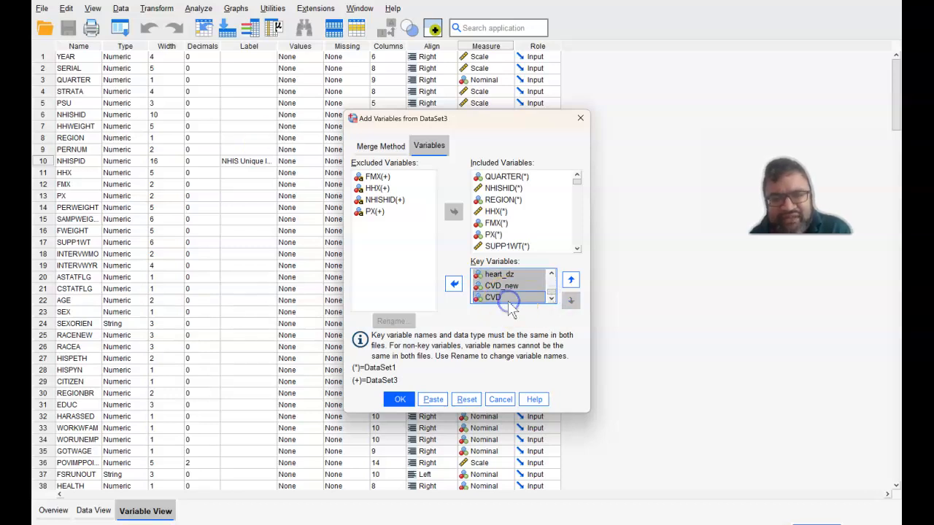
click(454, 284)
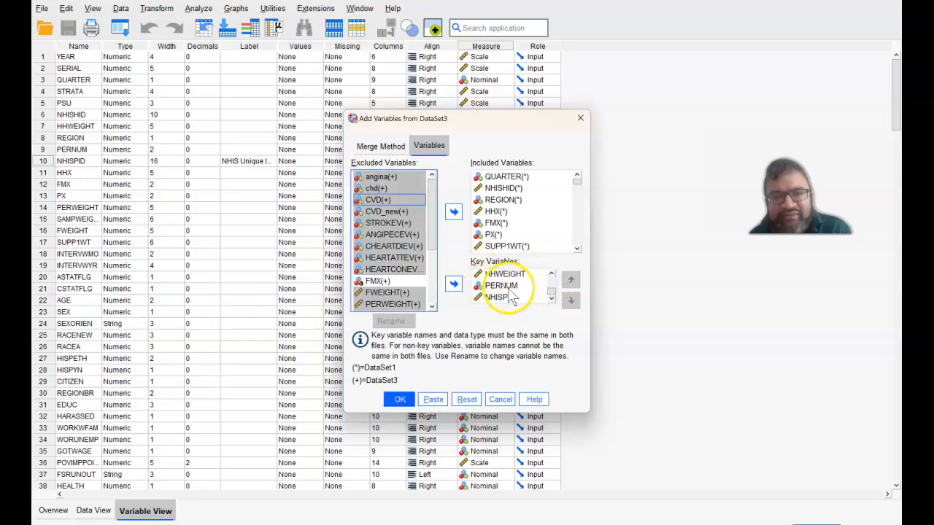
Remove PERNUM, HHWEIGHT and PSU from the merge's key variables.
click(507, 285)
click(454, 285)
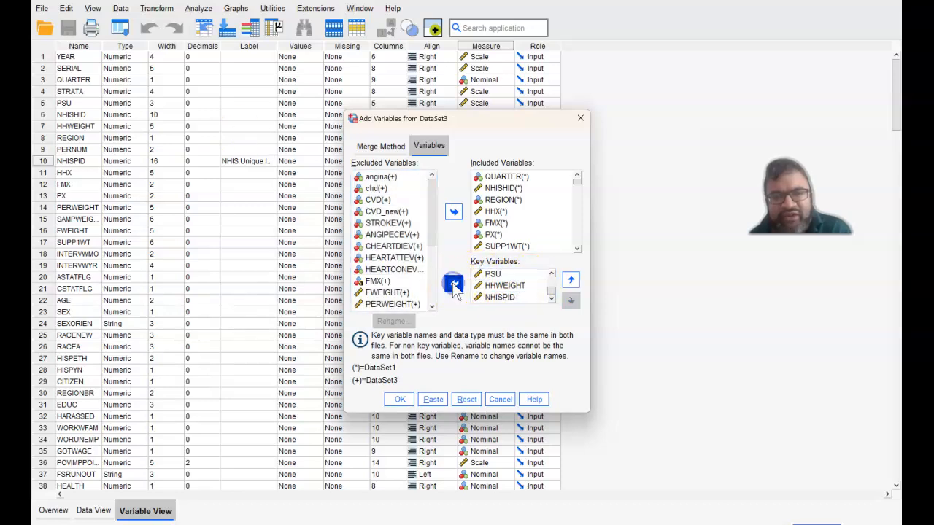
click(502, 286)
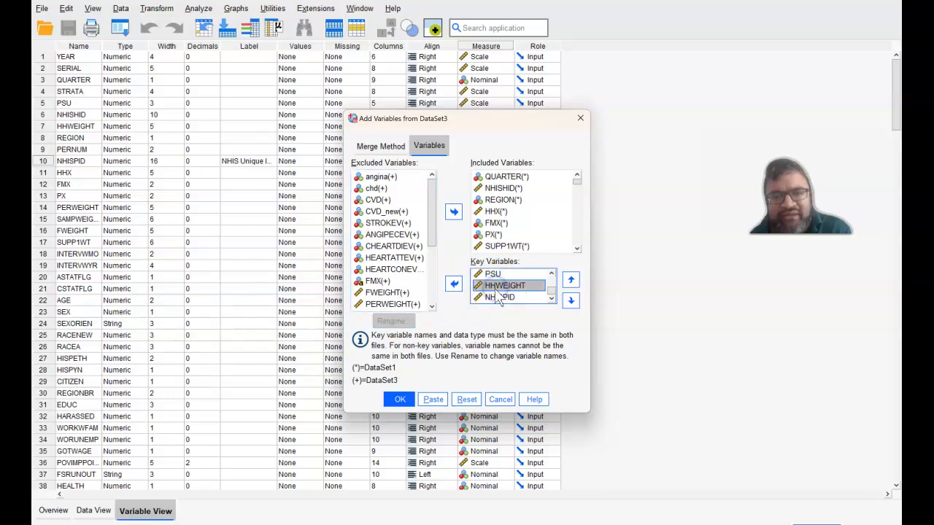
ctrl+click(492, 275)
click(454, 284)
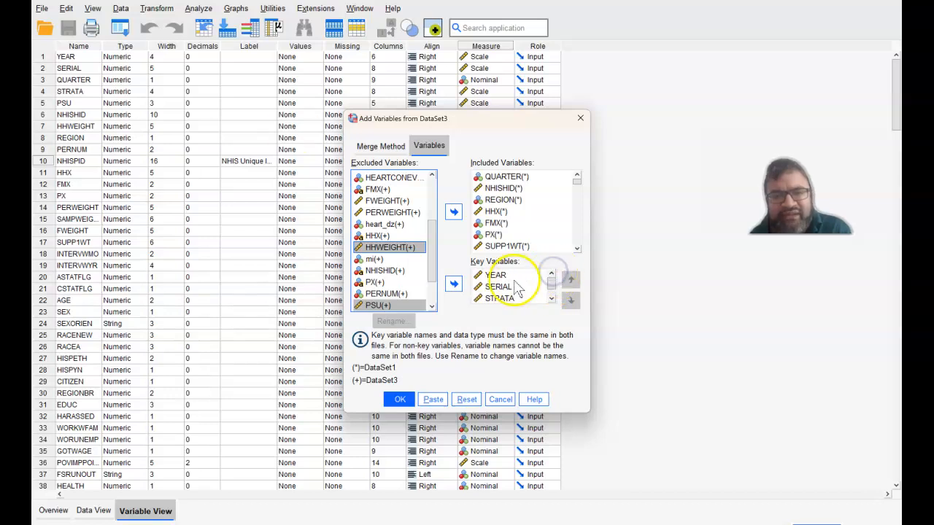
Remove YEAR, SERIAL and STRATA from the key variables so that NHISPID is the only merge key.
click(509, 276)
click(550, 285)
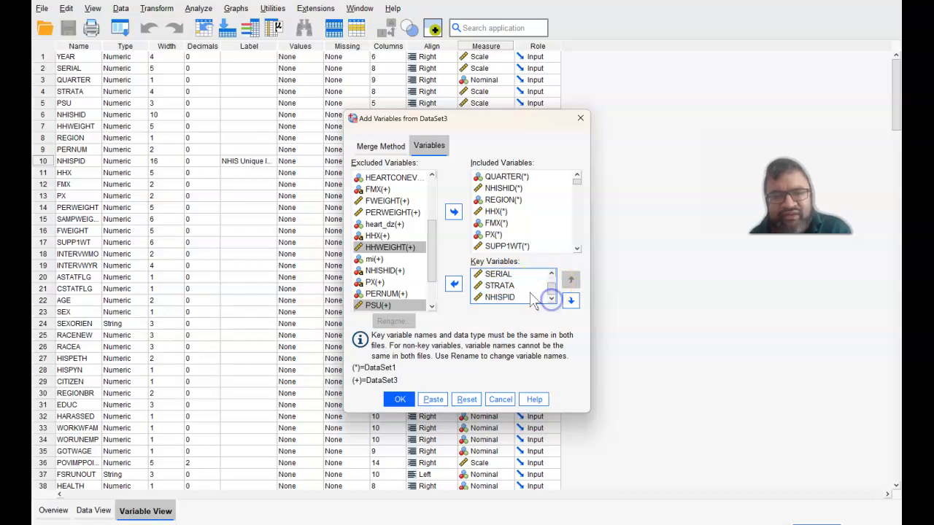
shift+click(503, 285)
click(451, 285)
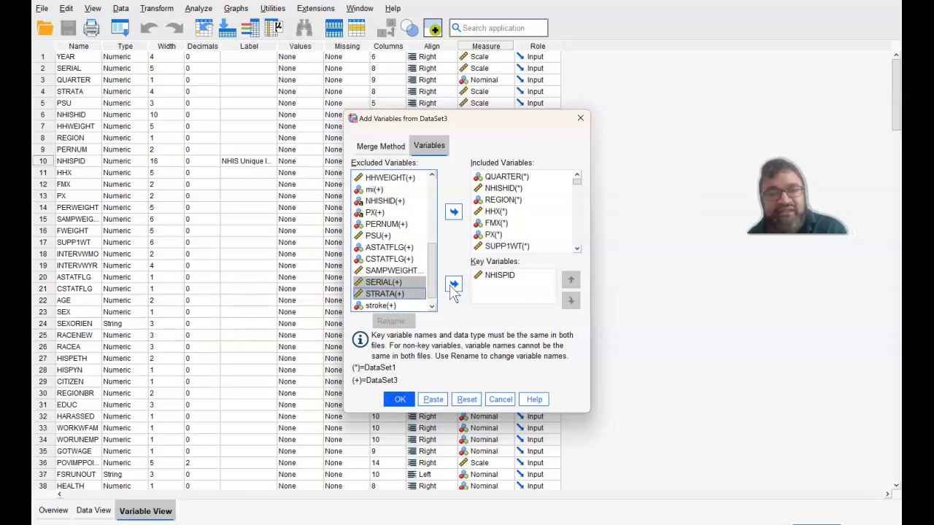
Try to move the excluded SERIAL variable of the source dataset into the included variables.
click(491, 280)
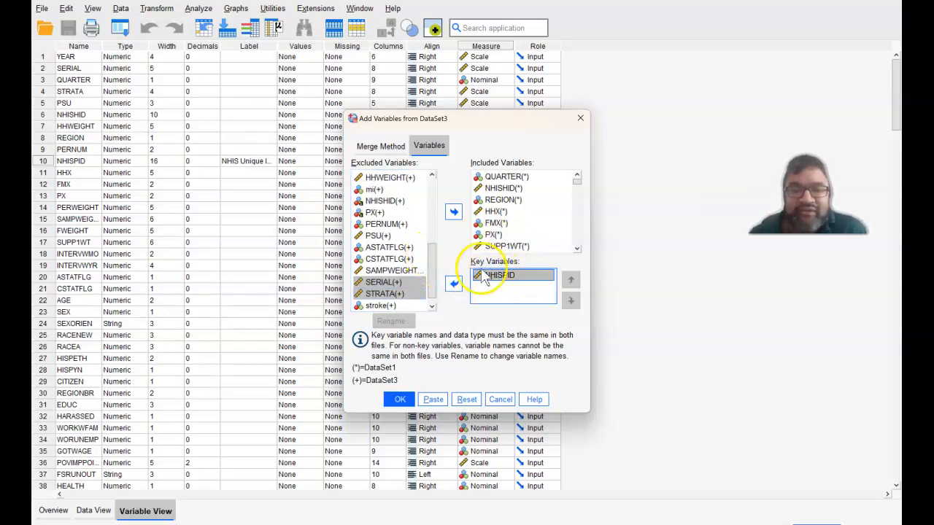
drag(433, 278, 433, 278)
click(381, 282)
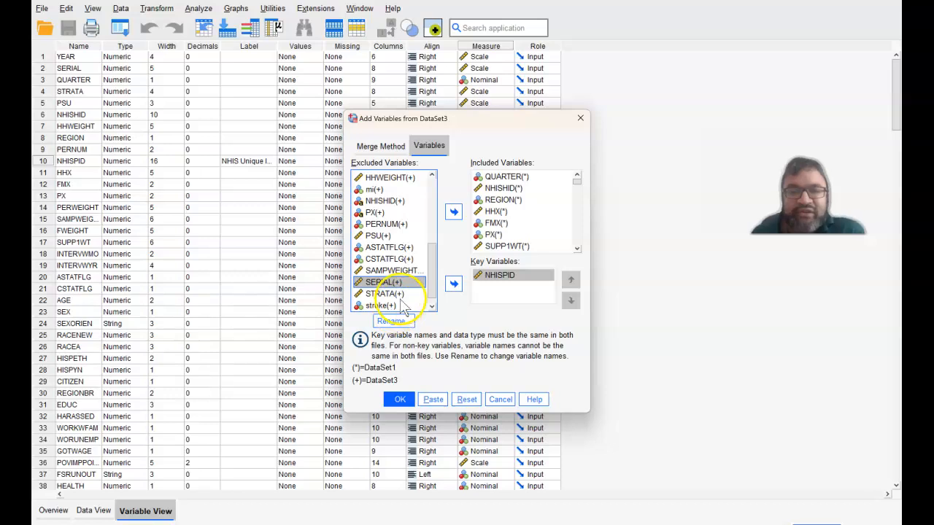
click(453, 212)
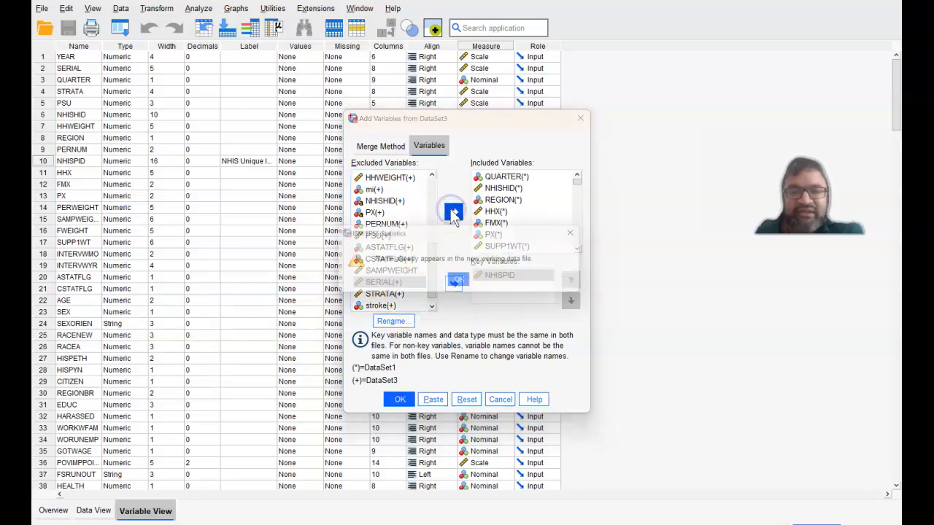
click(466, 290)
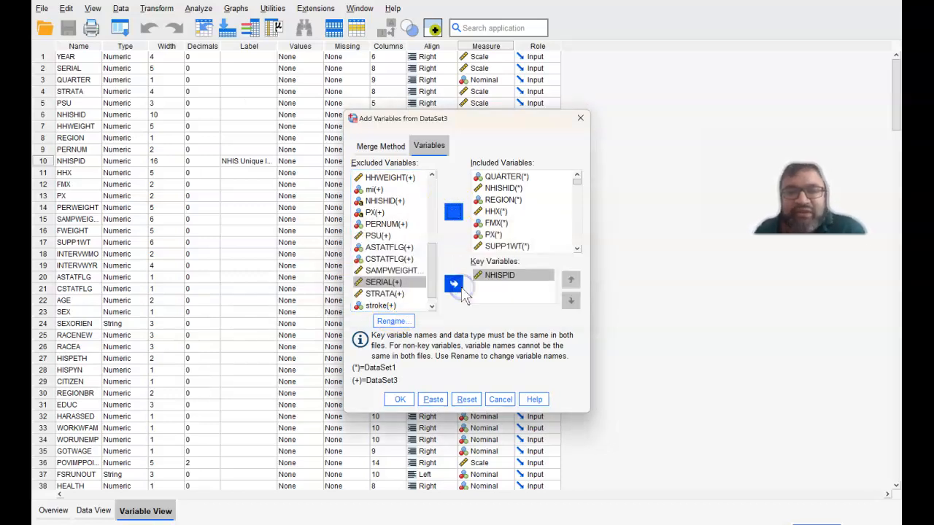
Look through the included variables and try to add the excluded stroke variable to them.
click(577, 249)
click(577, 249)
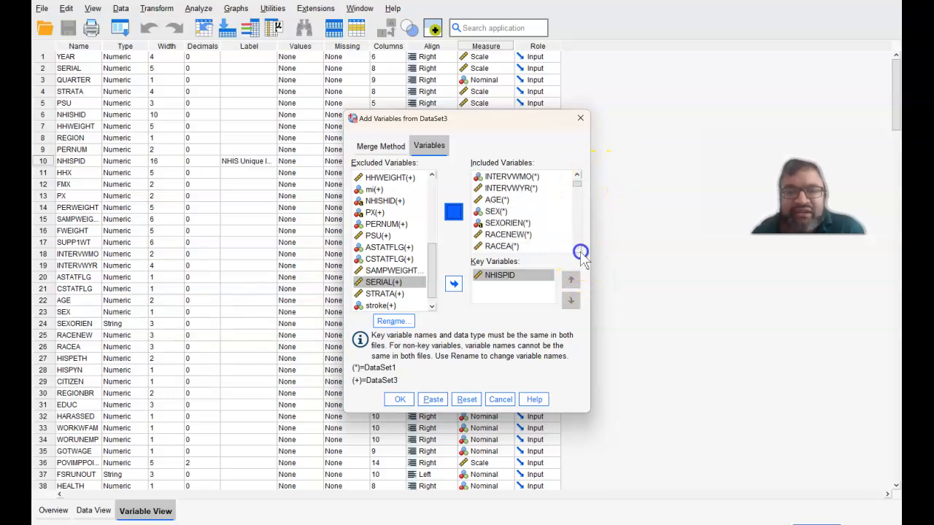
click(577, 249)
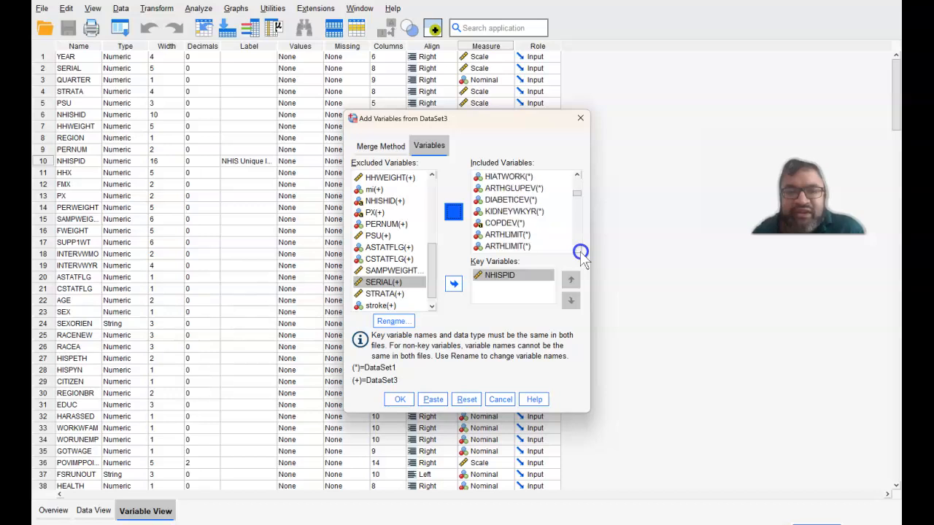
click(384, 306)
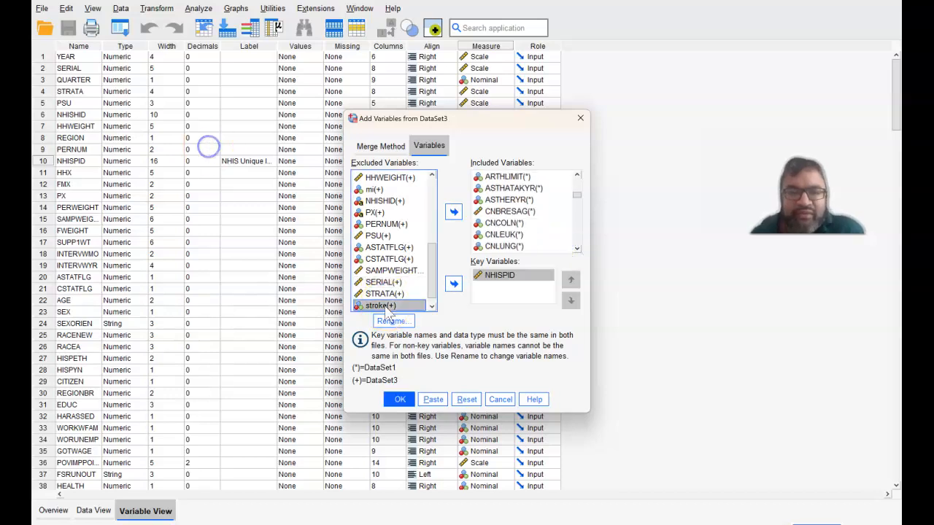
click(454, 211)
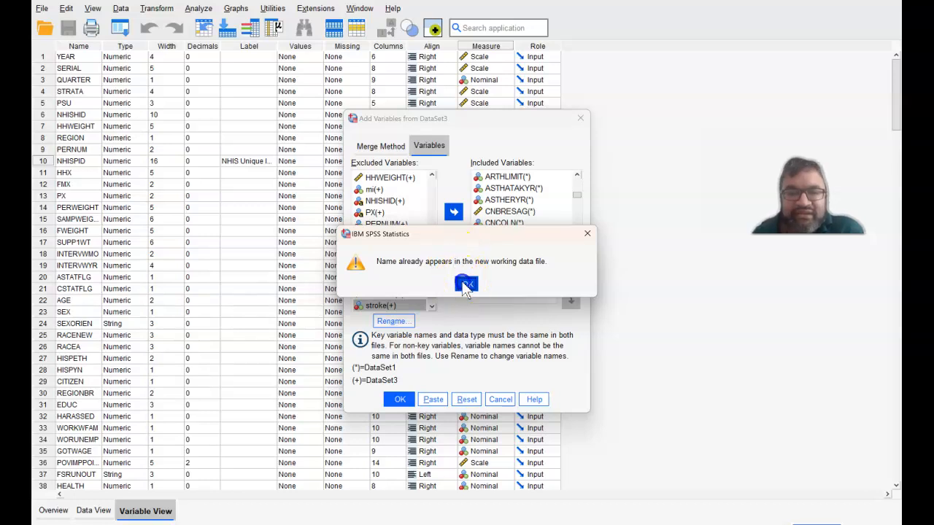
click(466, 284)
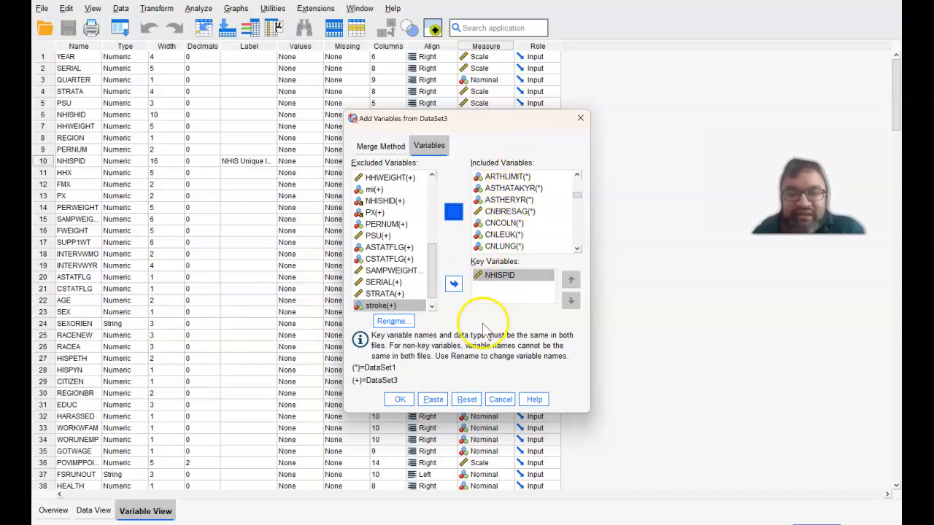
Run the merge with NHISPID as the key and check the end of the output log.
click(399, 400)
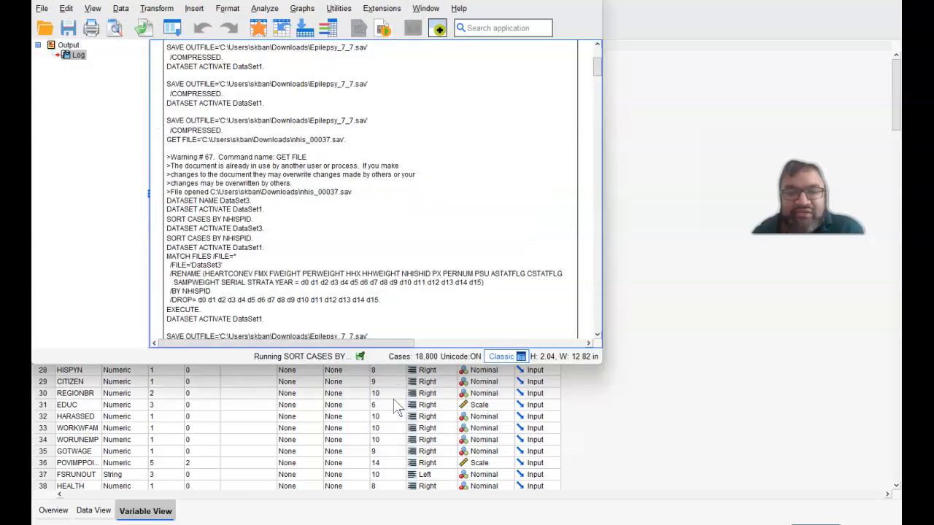
click(597, 65)
drag(597, 79, 591, 334)
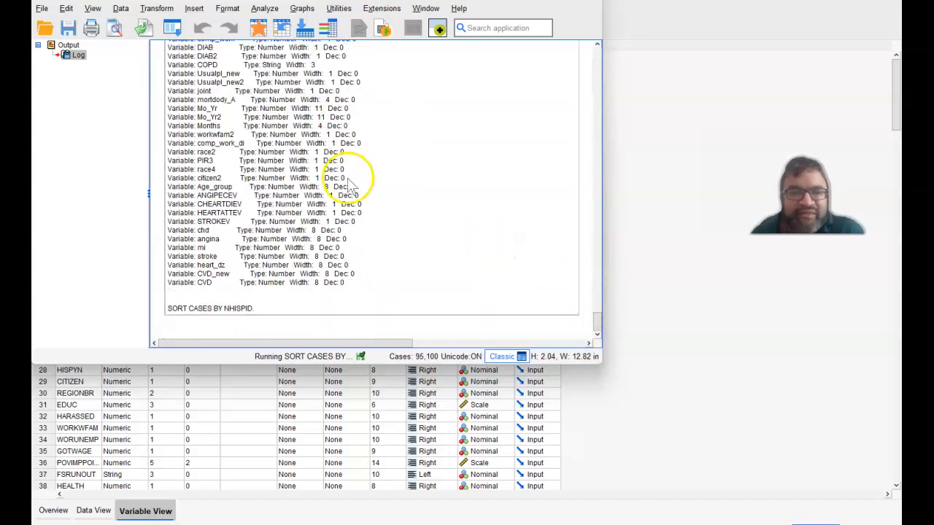